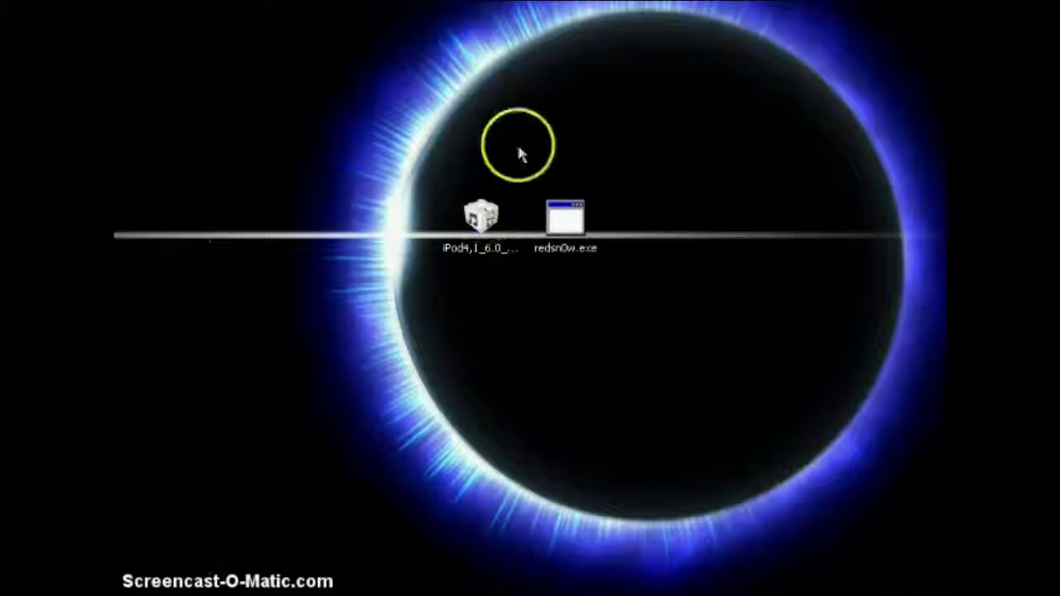
pyautogui.moveTo(539, 155); pyautogui.dragTo(584, 240)
pyautogui.click(426, 352)
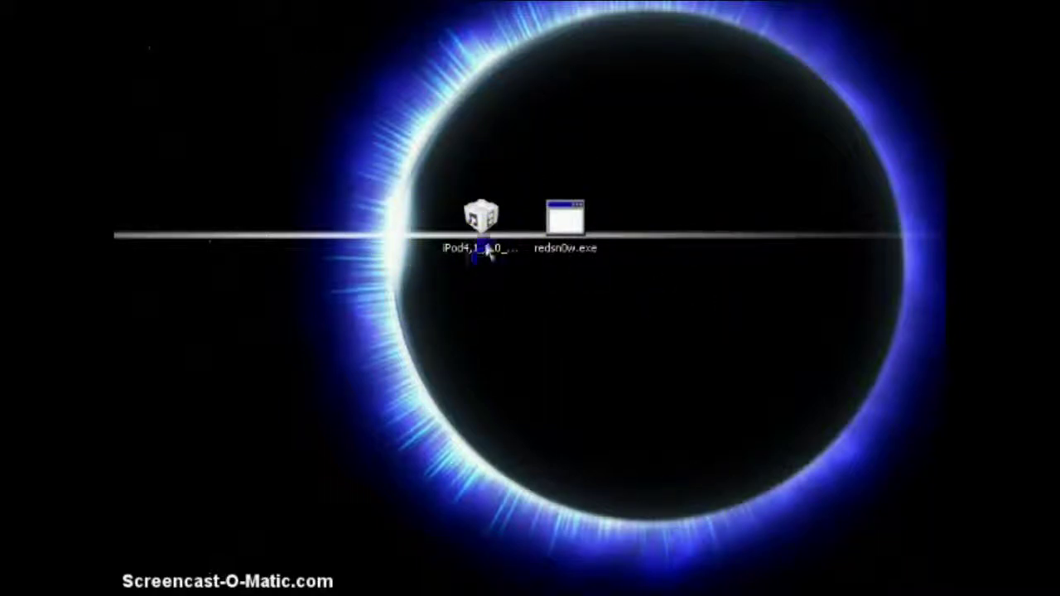
pyautogui.click(488, 253)
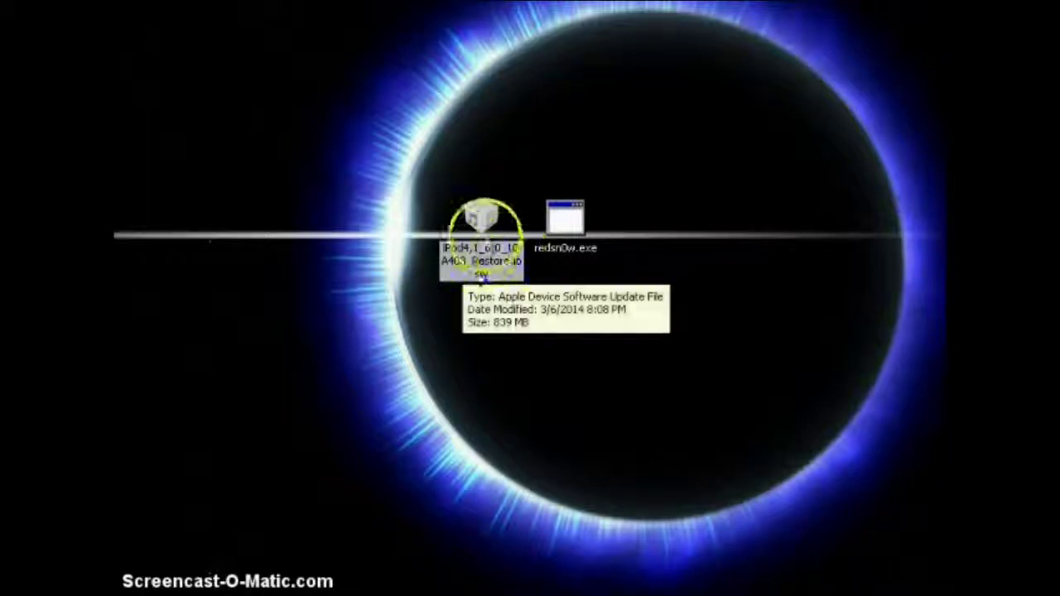
pyautogui.click(372, 236)
pyautogui.click(536, 245)
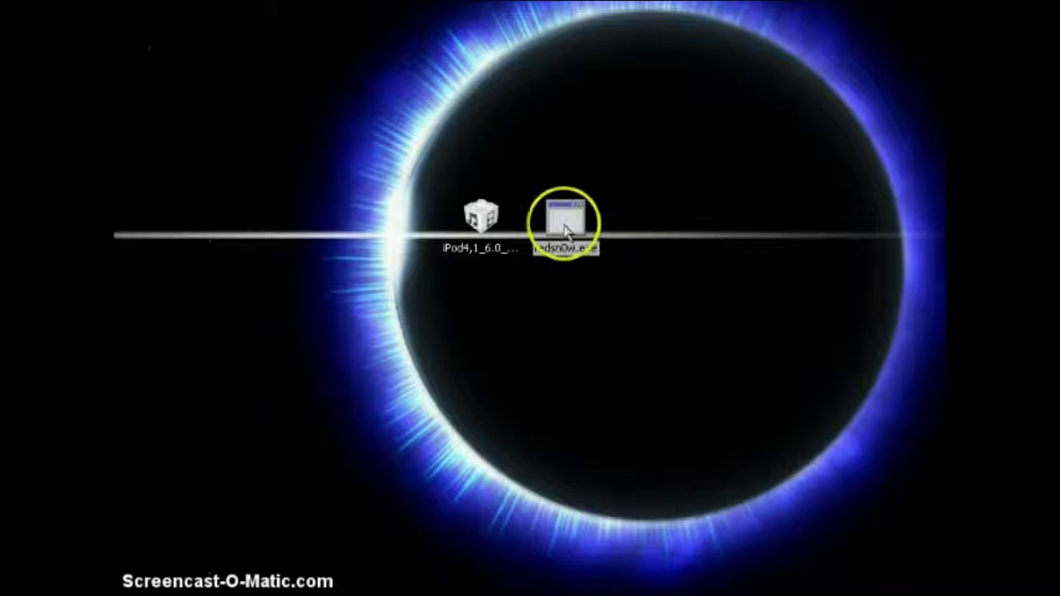
pyautogui.click(629, 225)
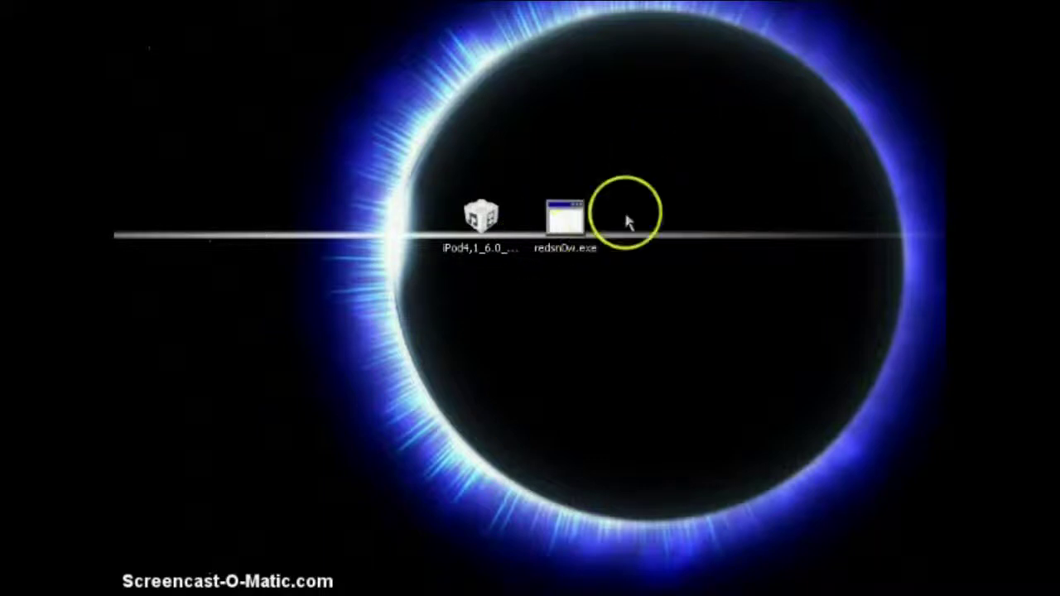
# Launch redsn0w and manually specify iPod4,1_6.0_10A403_Restore.ipsw from the Desktop as the firmware in the Extras
pyautogui.click(560, 219)
pyautogui.doubleClick(560, 224)
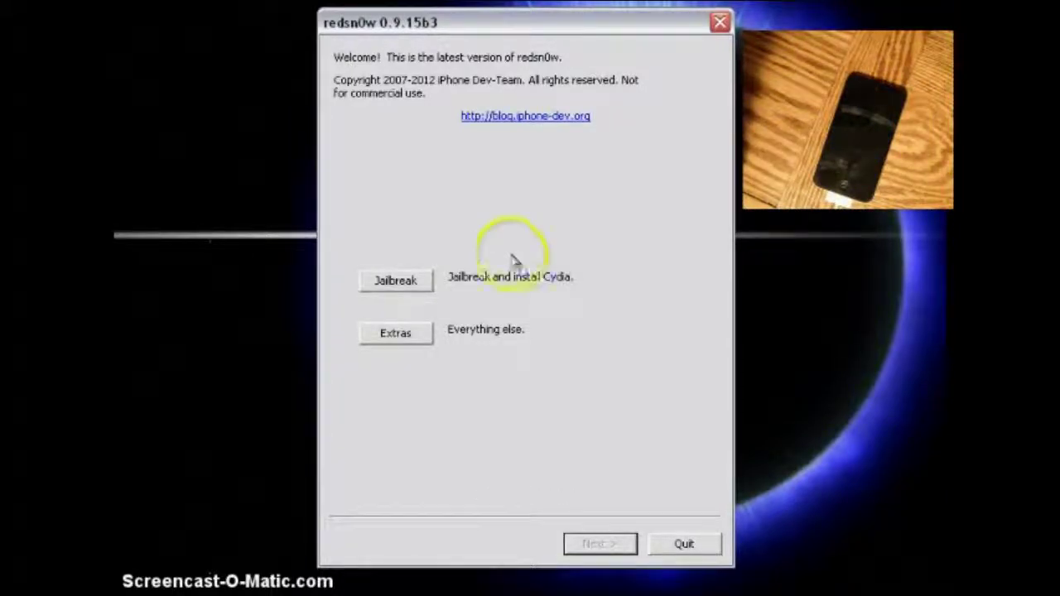
pyautogui.click(403, 334)
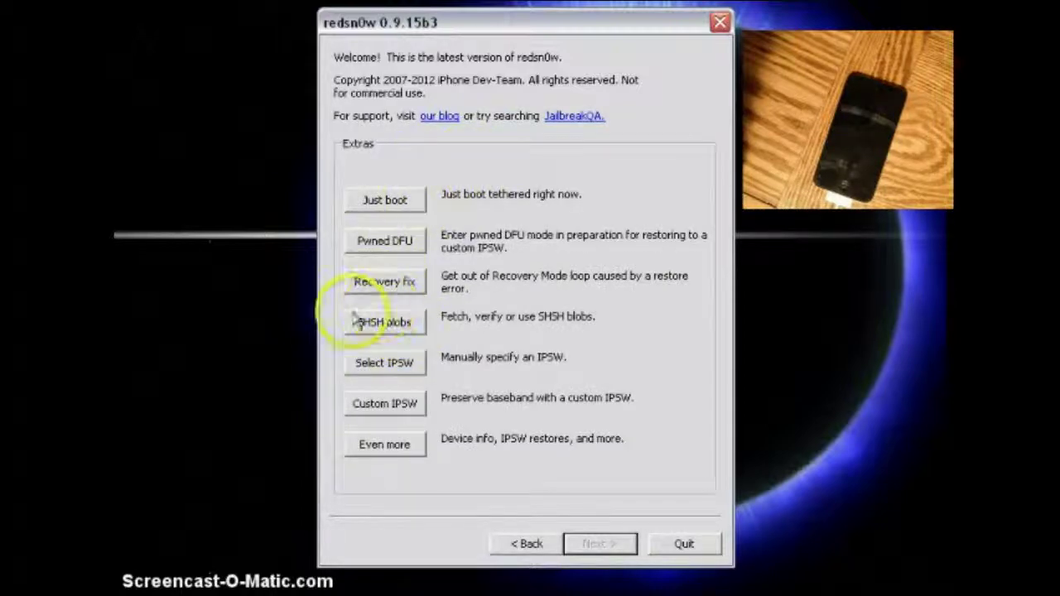
pyautogui.click(385, 362)
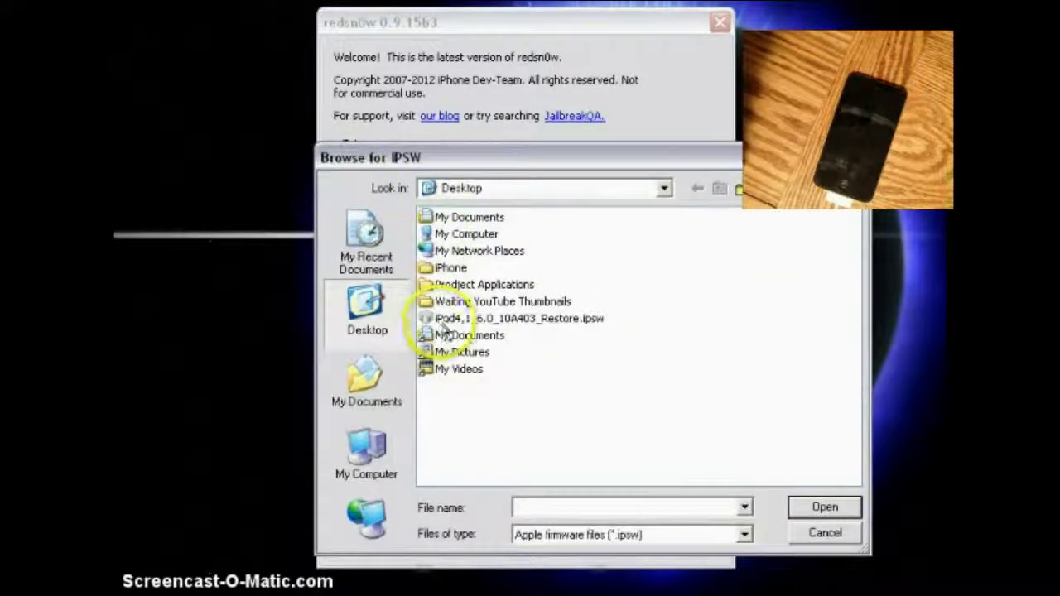
pyautogui.click(447, 318)
pyautogui.click(821, 507)
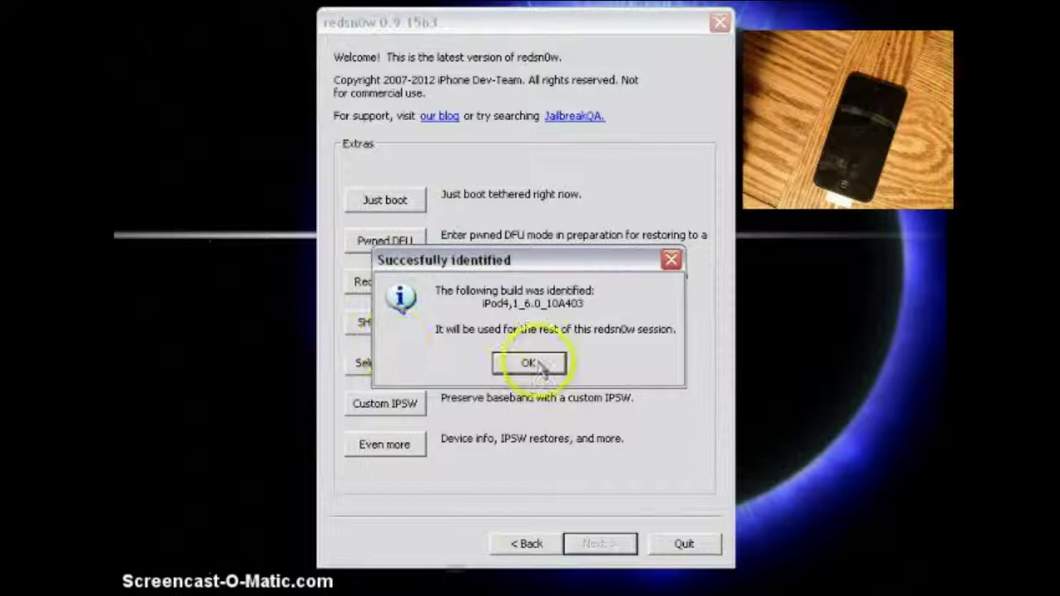
pyautogui.click(531, 364)
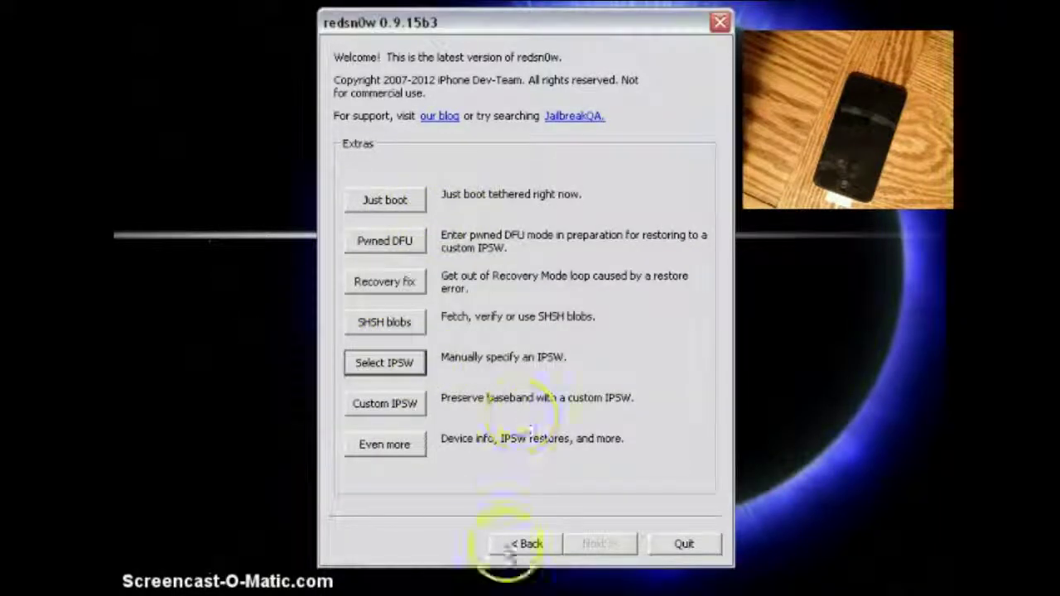
# Return to the redsn0w start page and start the jailbreak so that its data is prepared
pyautogui.click(530, 543)
pyautogui.click(402, 286)
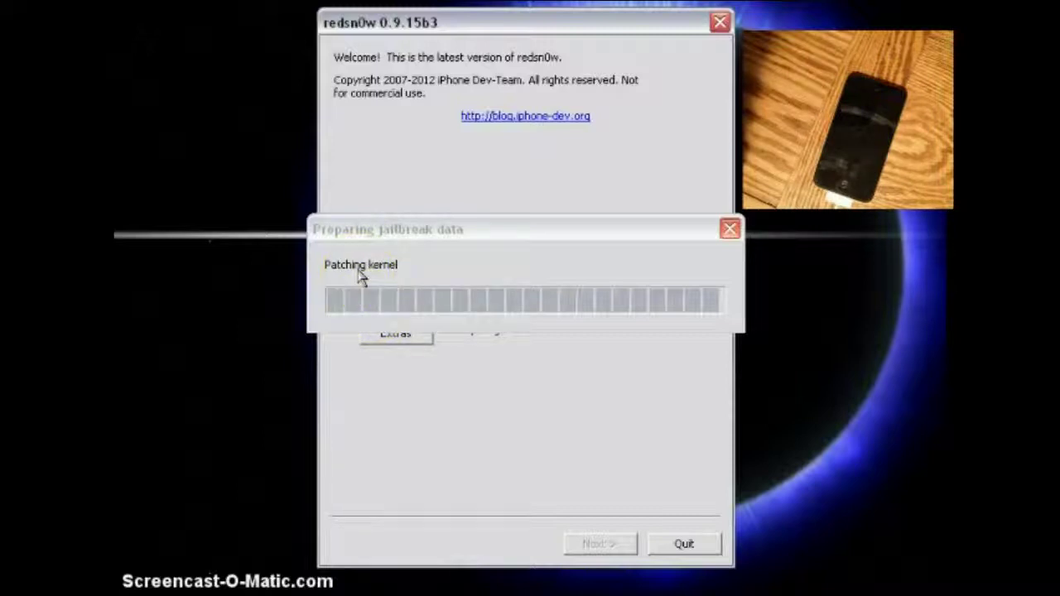
pyautogui.click(456, 245)
pyautogui.click(432, 217)
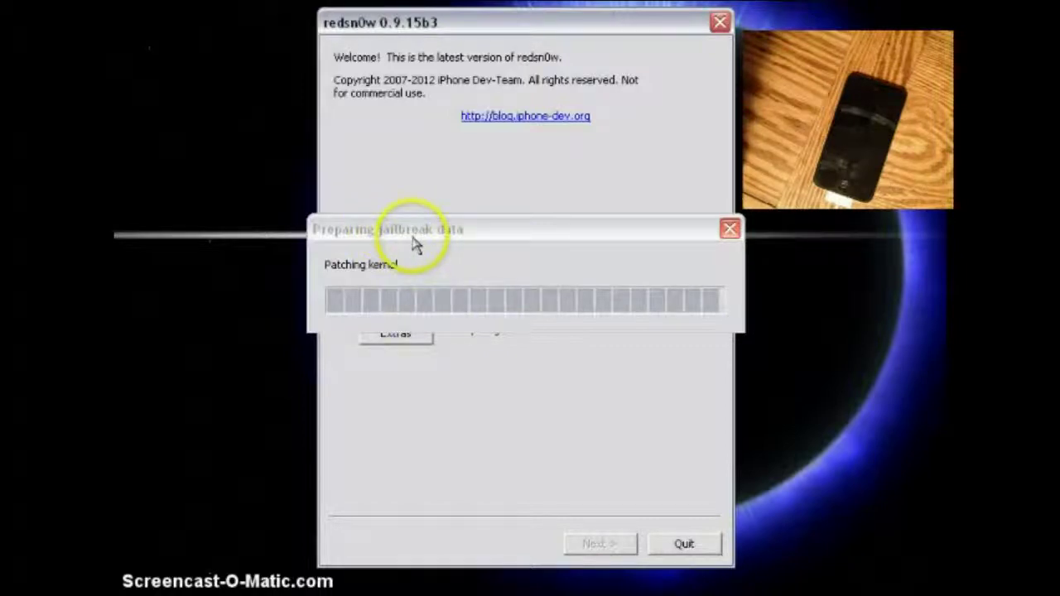
pyautogui.click(416, 243)
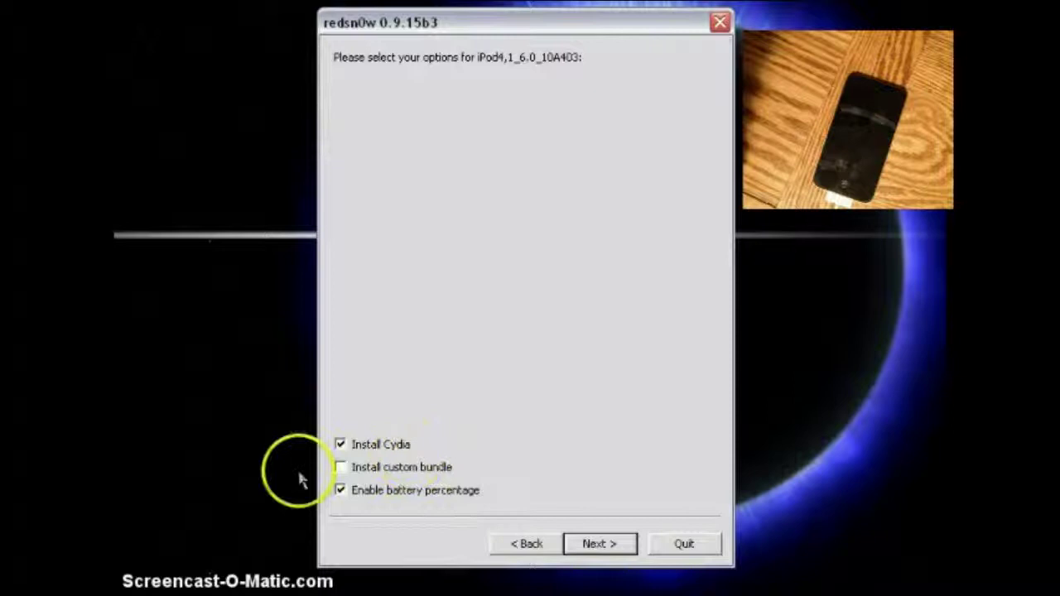
# Run the jailbreak through DFU mode with Enable battery percentage turned off, and acknowledge the tethered jailbreak notice
pyautogui.click(340, 491)
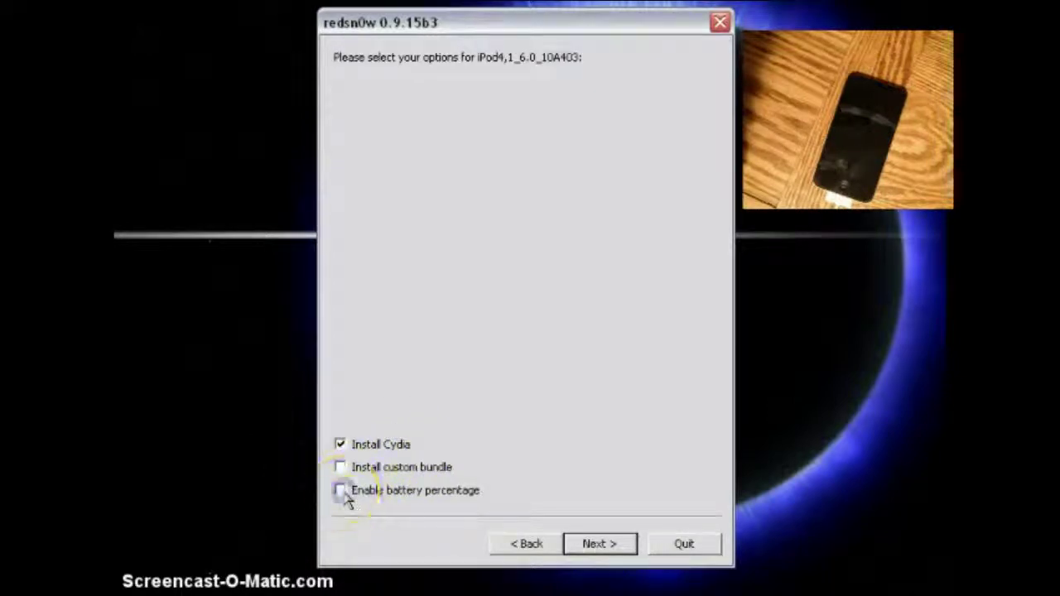
pyautogui.click(606, 546)
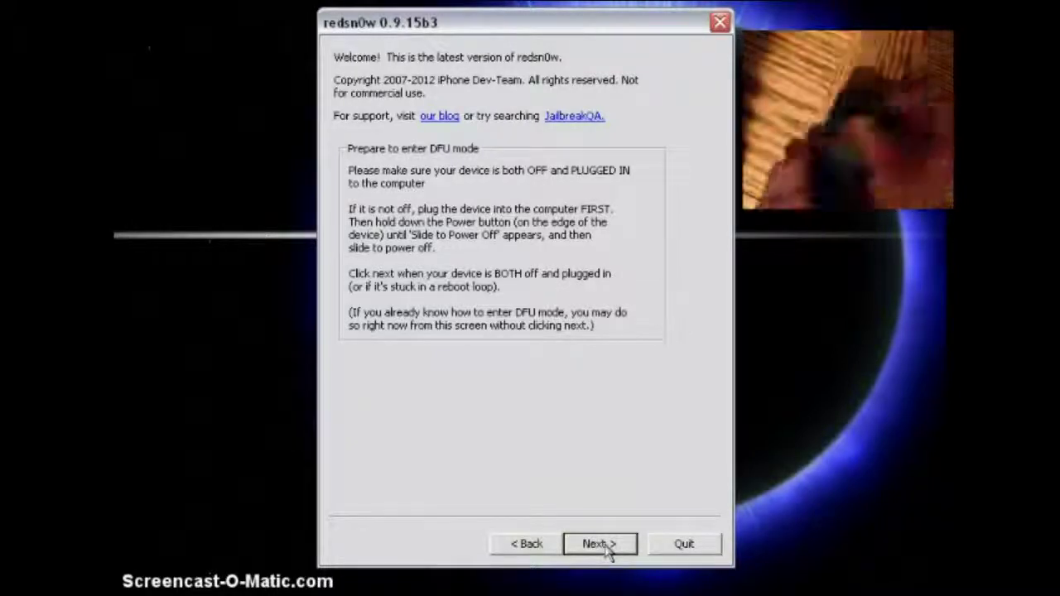
pyautogui.click(598, 543)
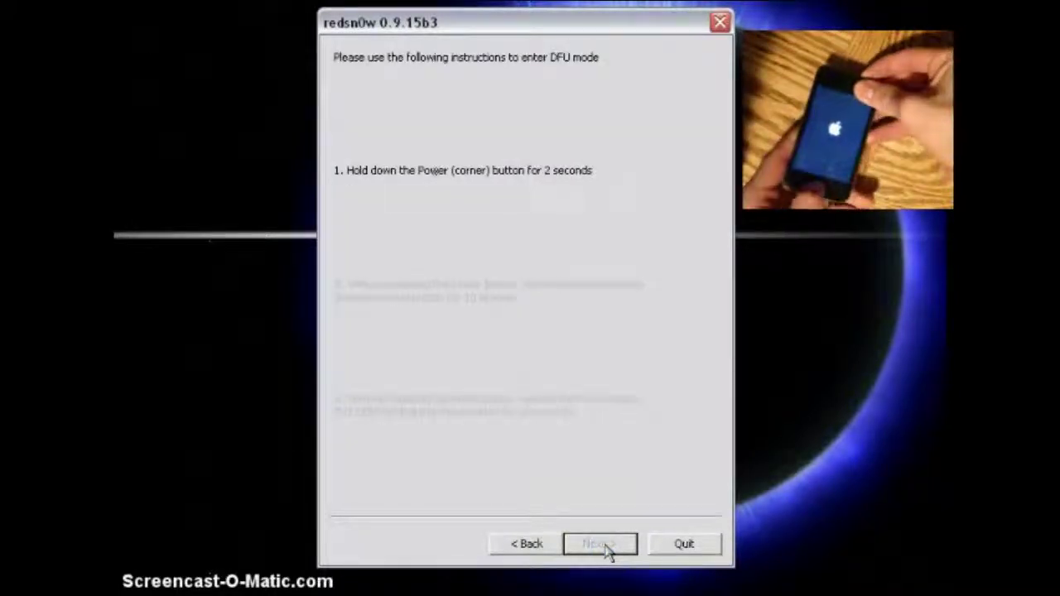
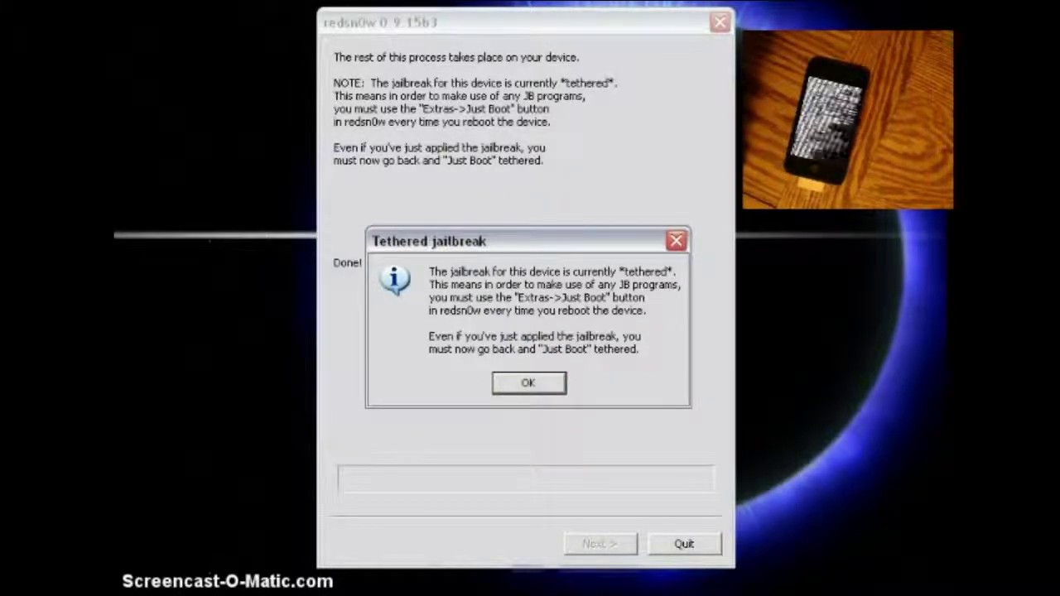
pyautogui.click(527, 384)
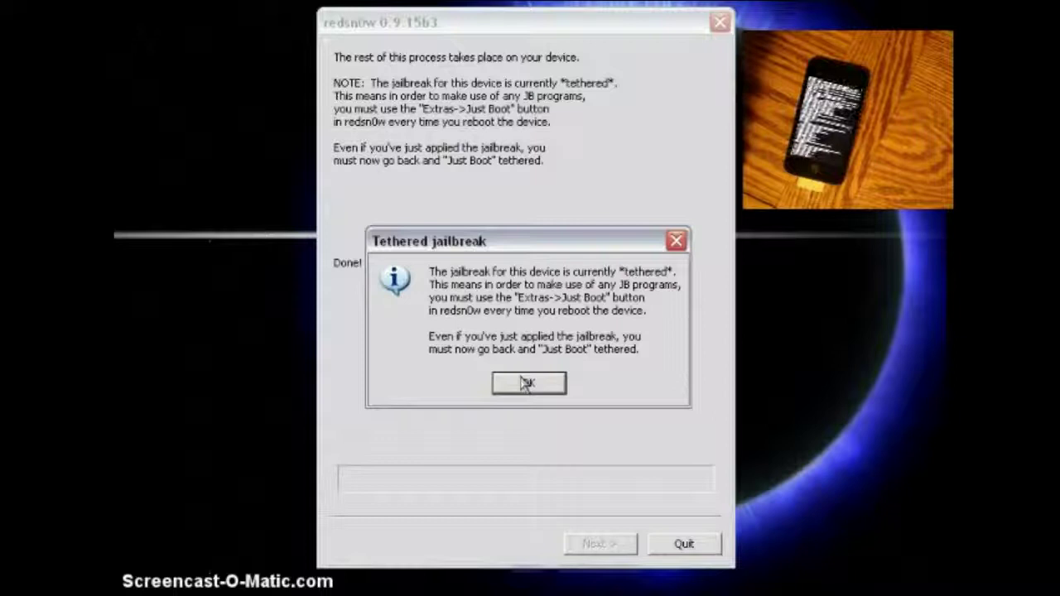
pyautogui.click(473, 378)
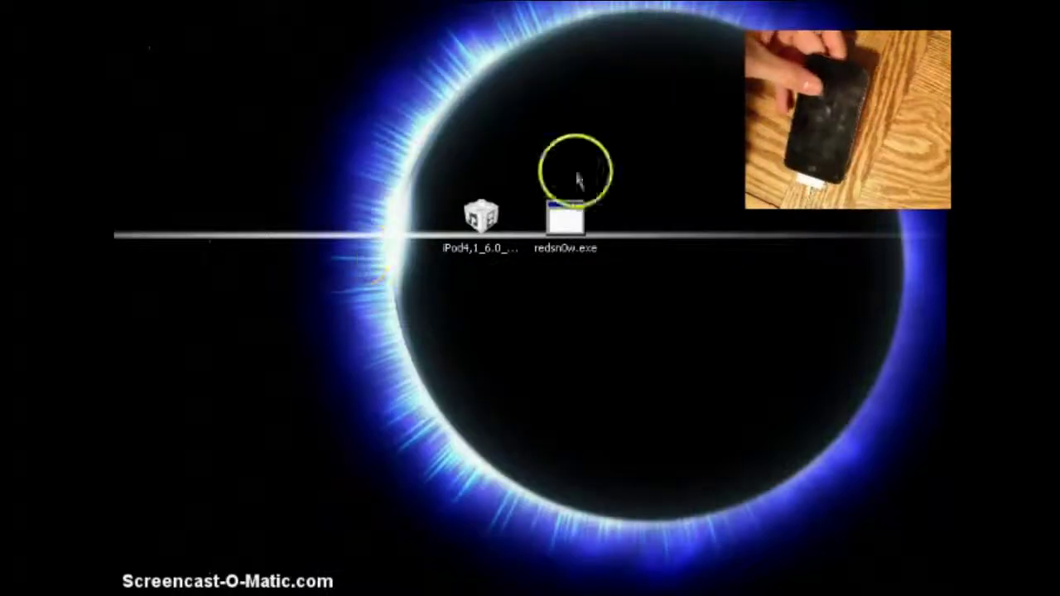
# Reopen redsn0w from the desktop and select iPod4,1_6.0_10A403_Restore.ipsw again as the IPSW for this session
pyautogui.doubleClick(566, 217)
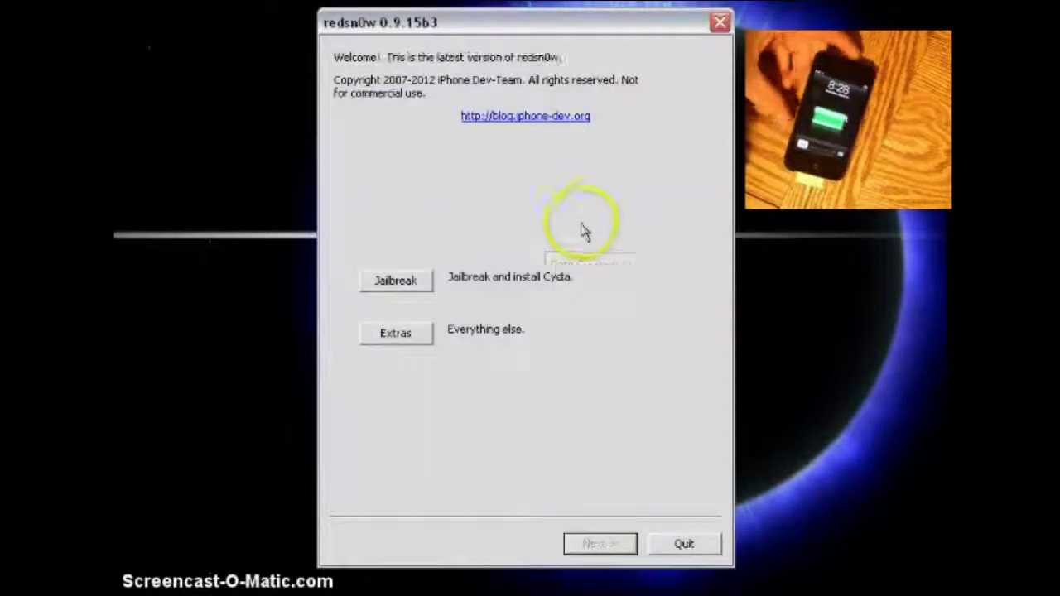
pyautogui.click(405, 335)
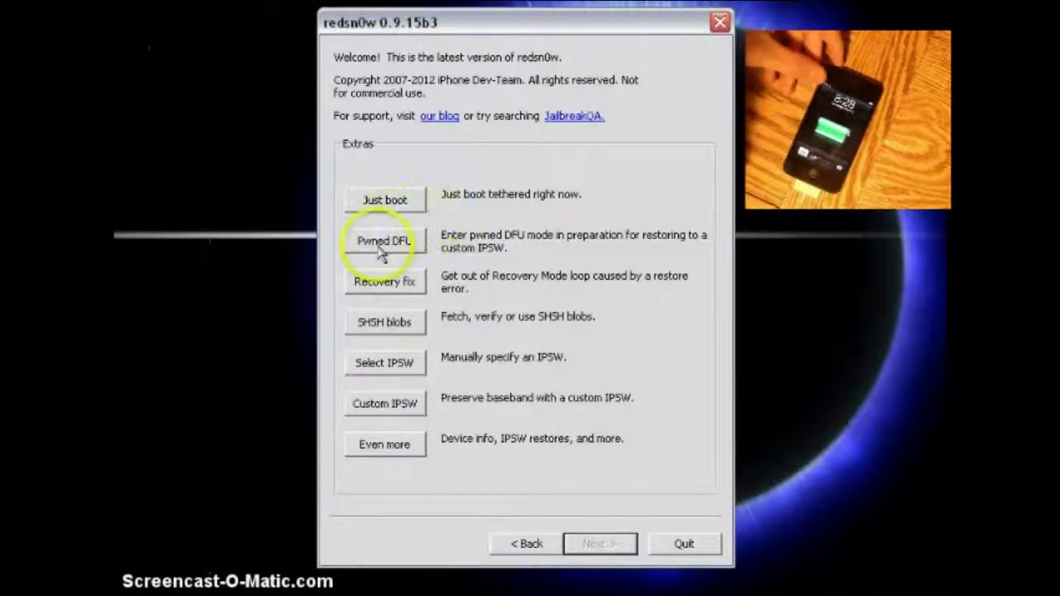
pyautogui.click(411, 358)
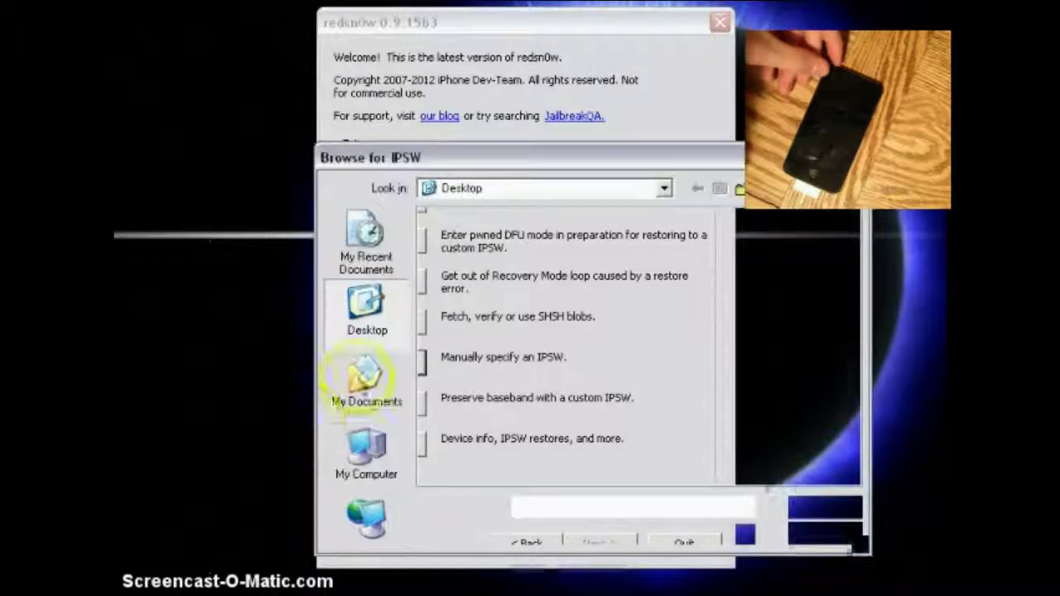
pyautogui.click(452, 318)
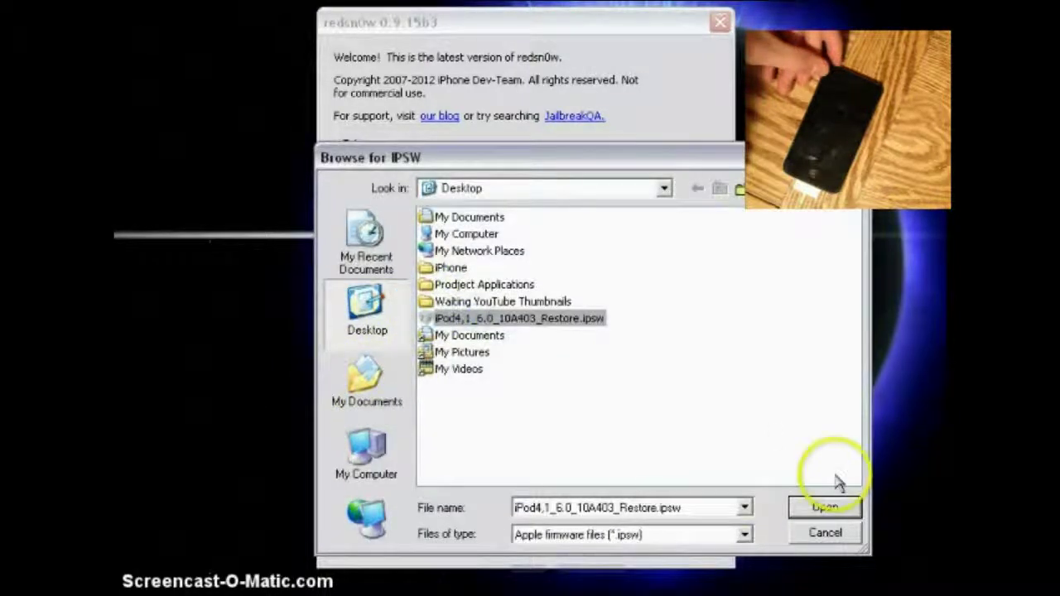
pyautogui.click(826, 505)
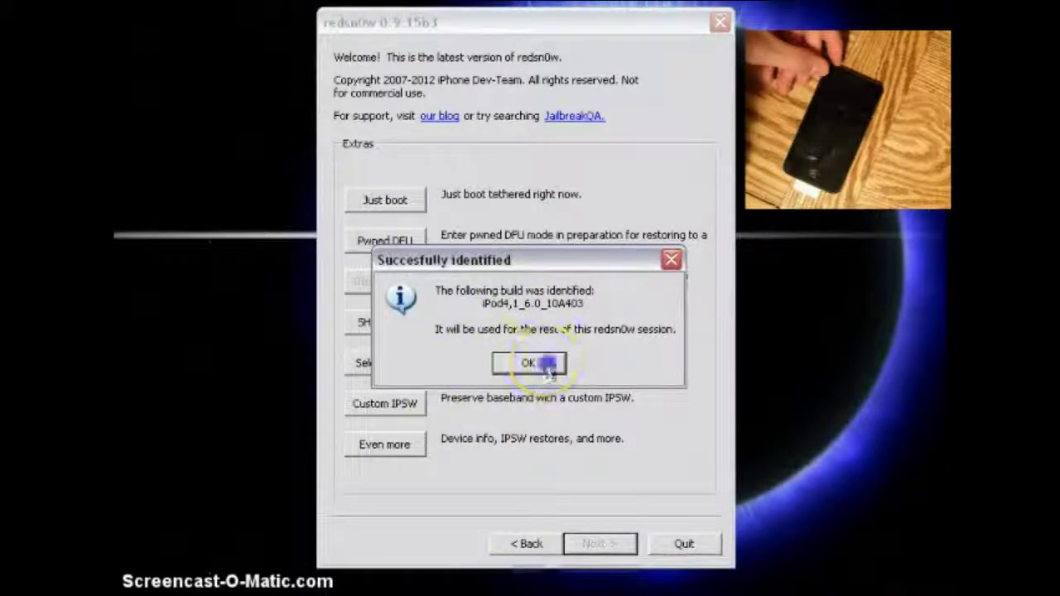
pyautogui.click(548, 365)
# Start a tethered boot with Just boot and proceed to the DFU mode instructions with the device off and plugged in
pyautogui.click(388, 203)
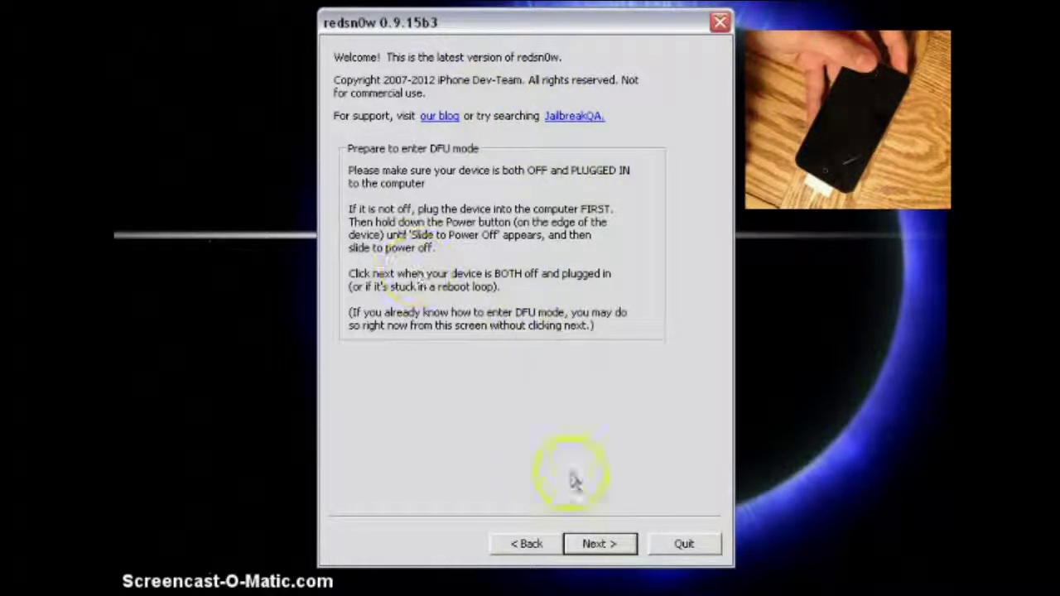
pyautogui.click(594, 544)
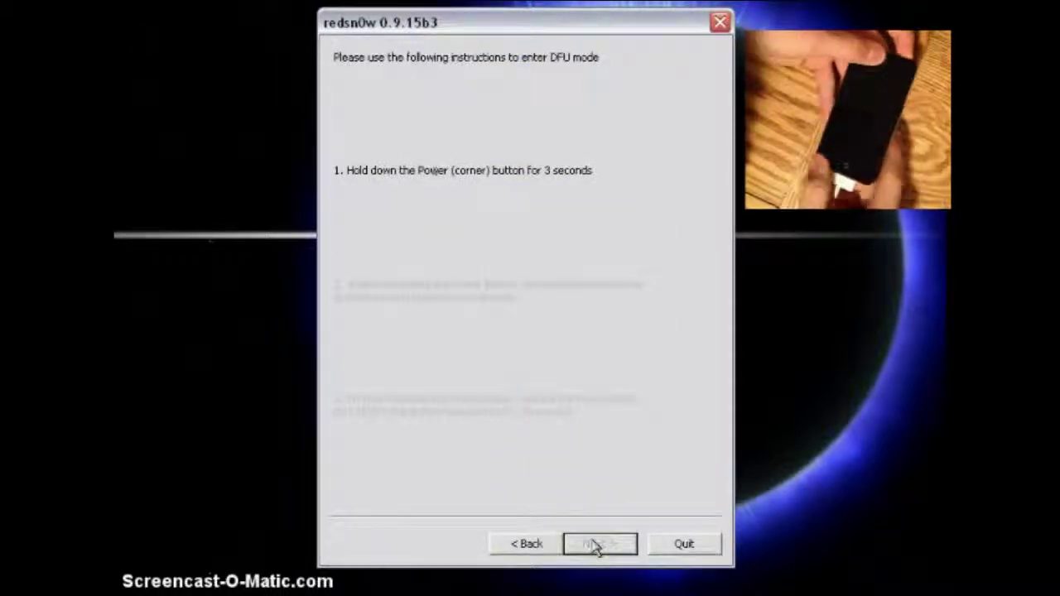
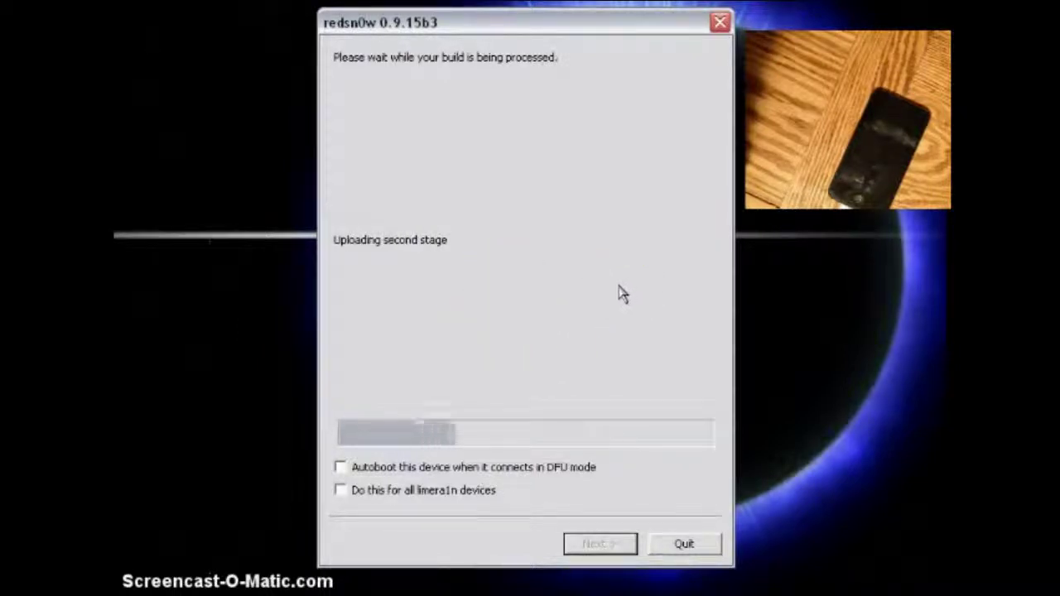
pyautogui.click(591, 303)
pyautogui.click(570, 320)
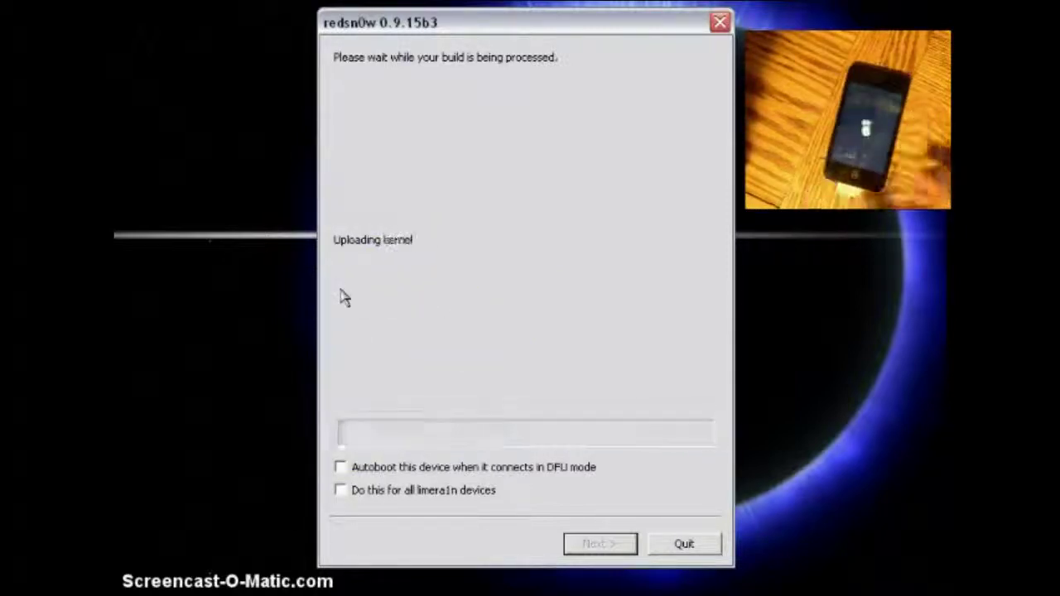
pyautogui.click(182, 197)
pyautogui.click(404, 263)
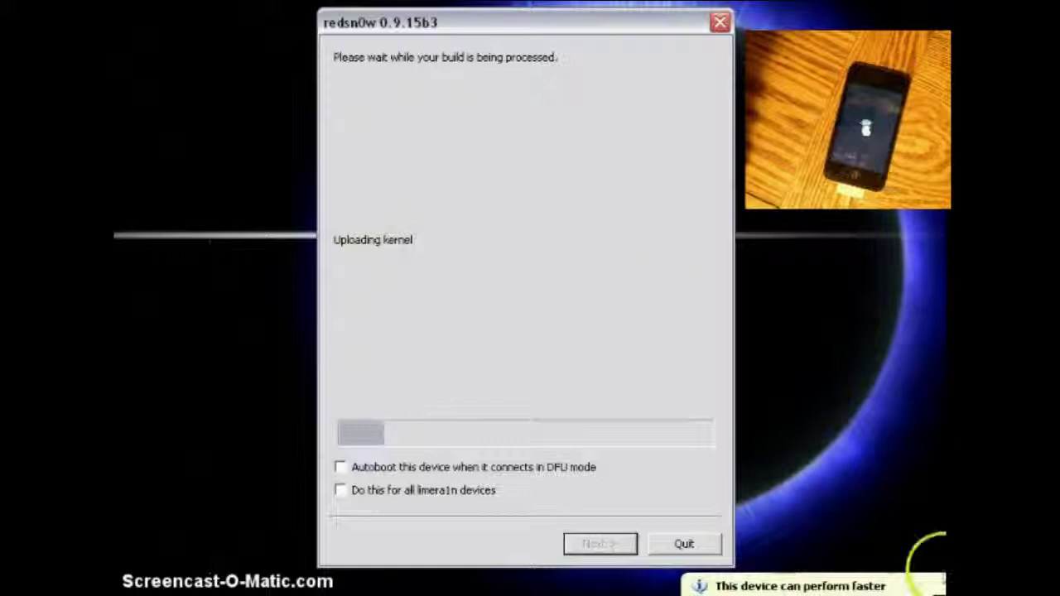
pyautogui.click(828, 583)
pyautogui.click(672, 493)
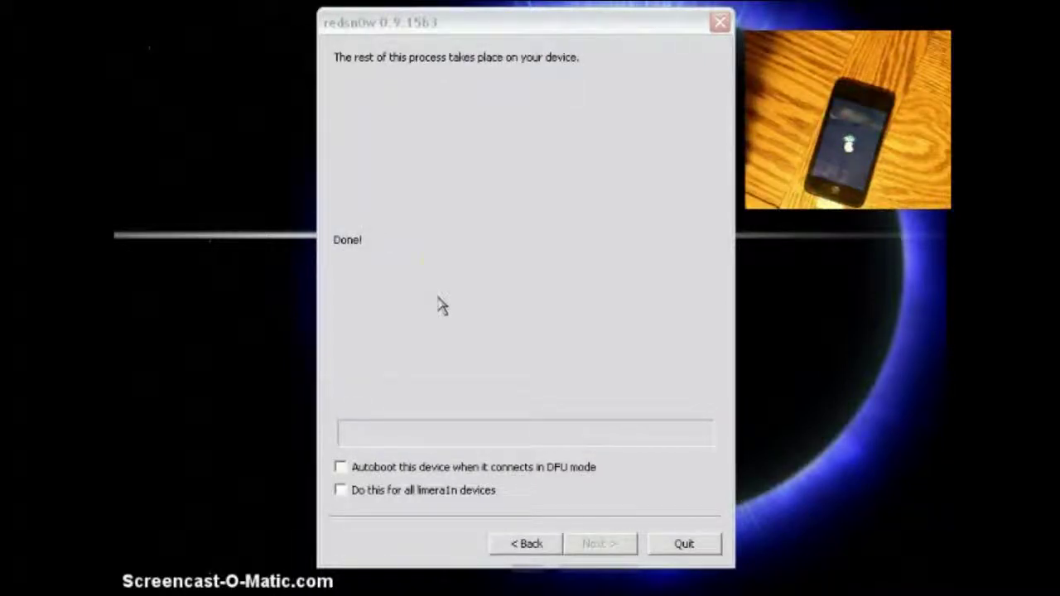
# Close the redsn0w window once the tethered boot is done
pyautogui.click(456, 286)
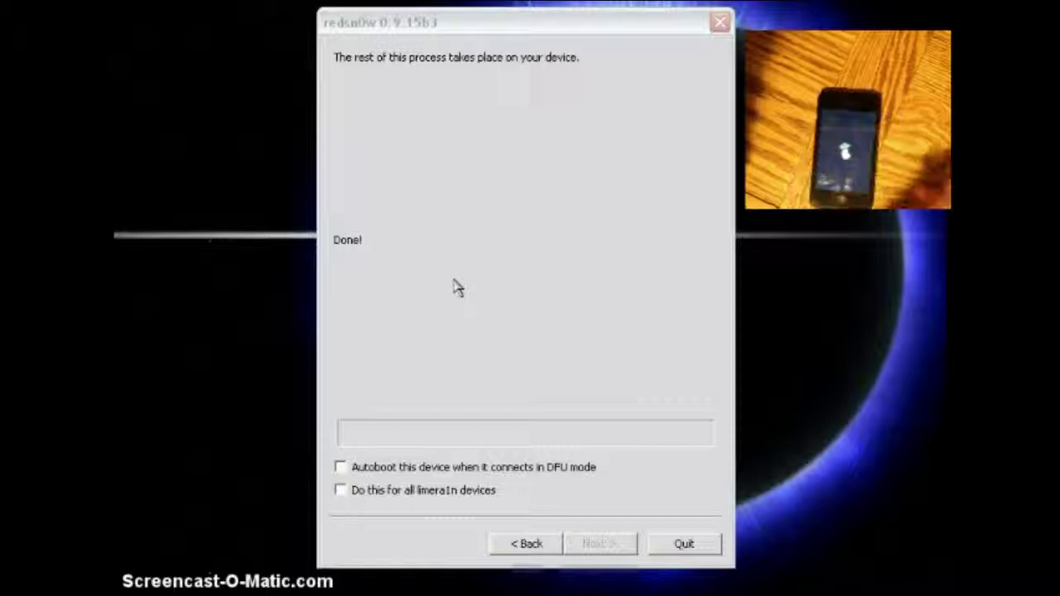
pyautogui.click(466, 391)
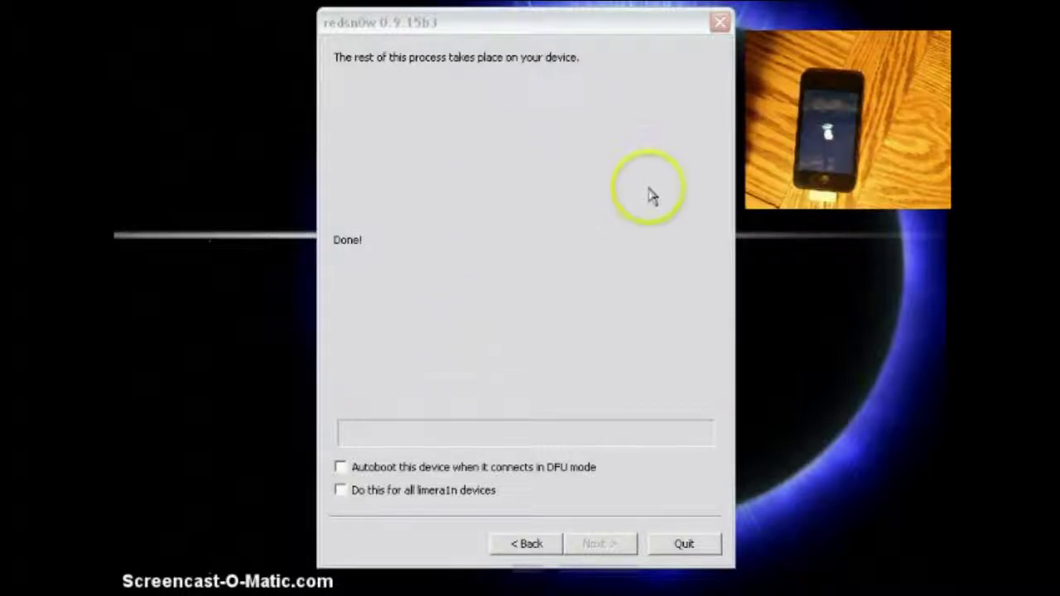
pyautogui.click(719, 22)
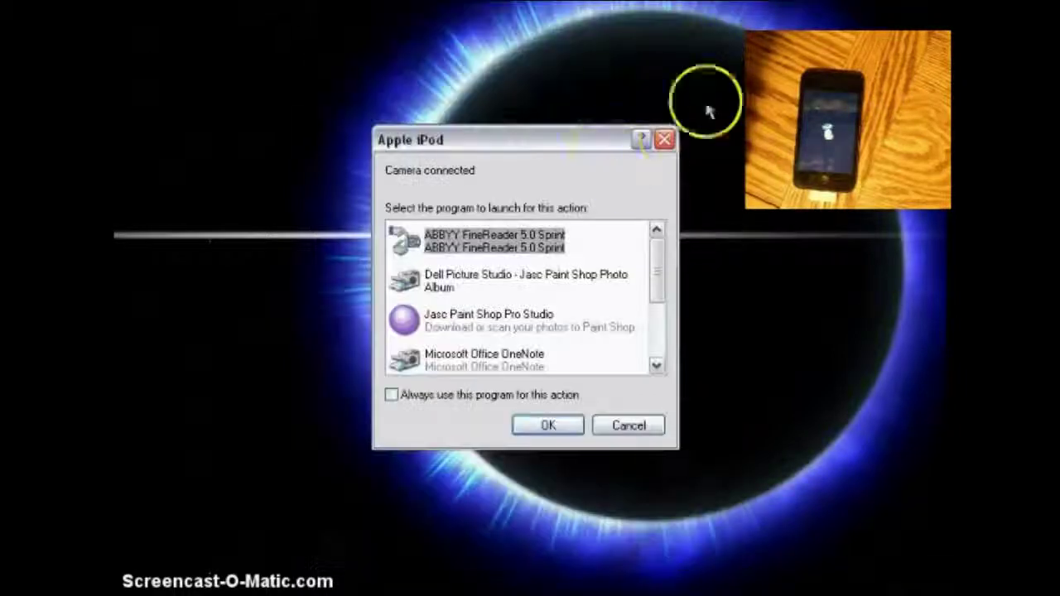